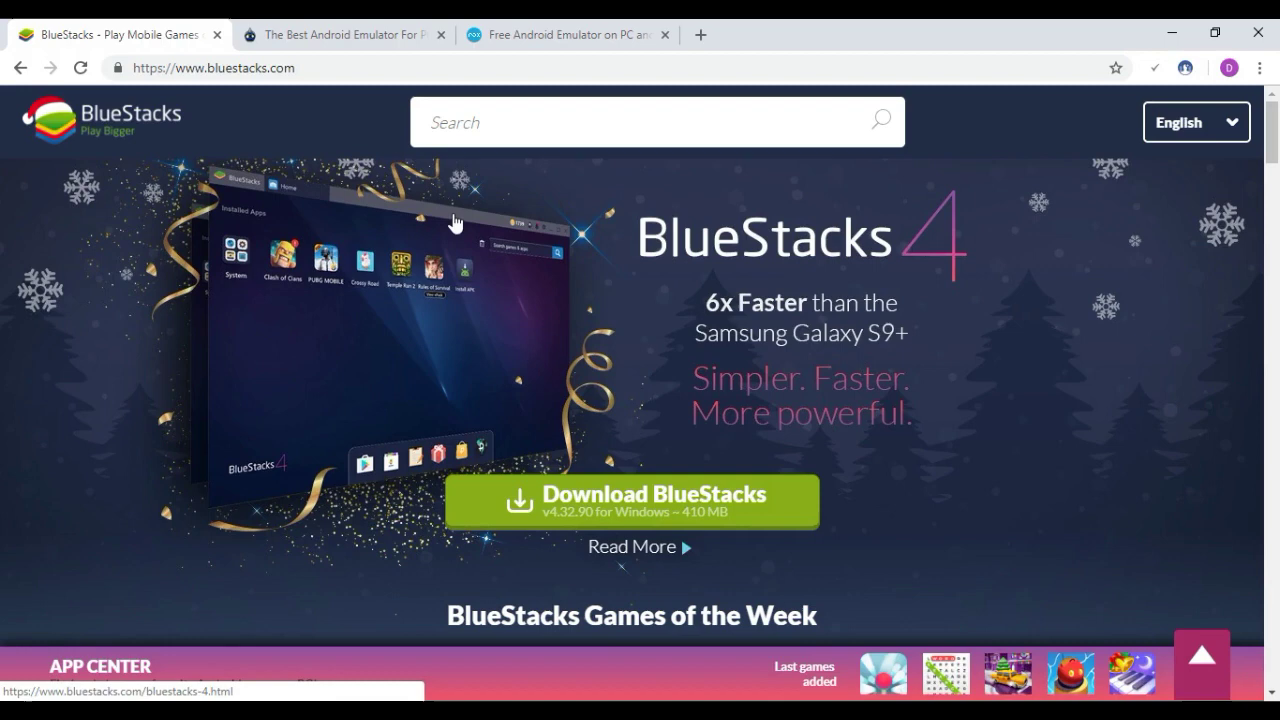
# Look over the Andy and NoxPlayer emulator pages as alternatives.
pyautogui.click(357, 30)
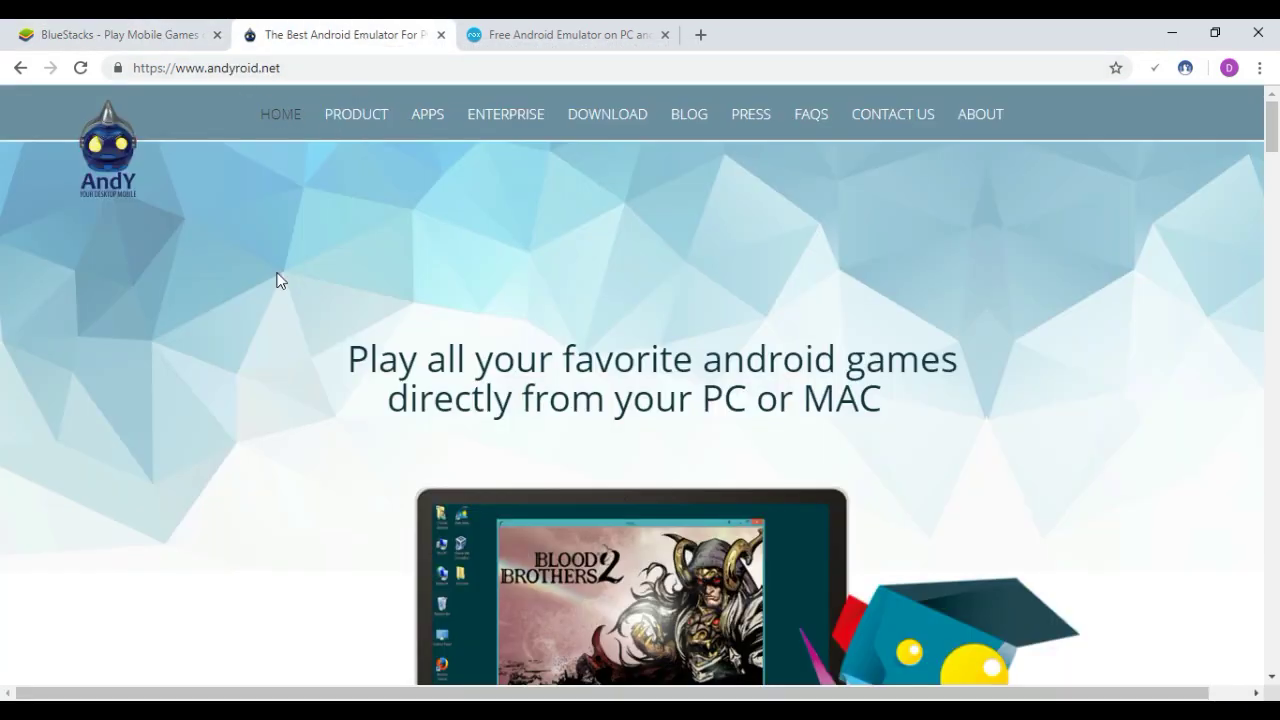
pyautogui.click(564, 32)
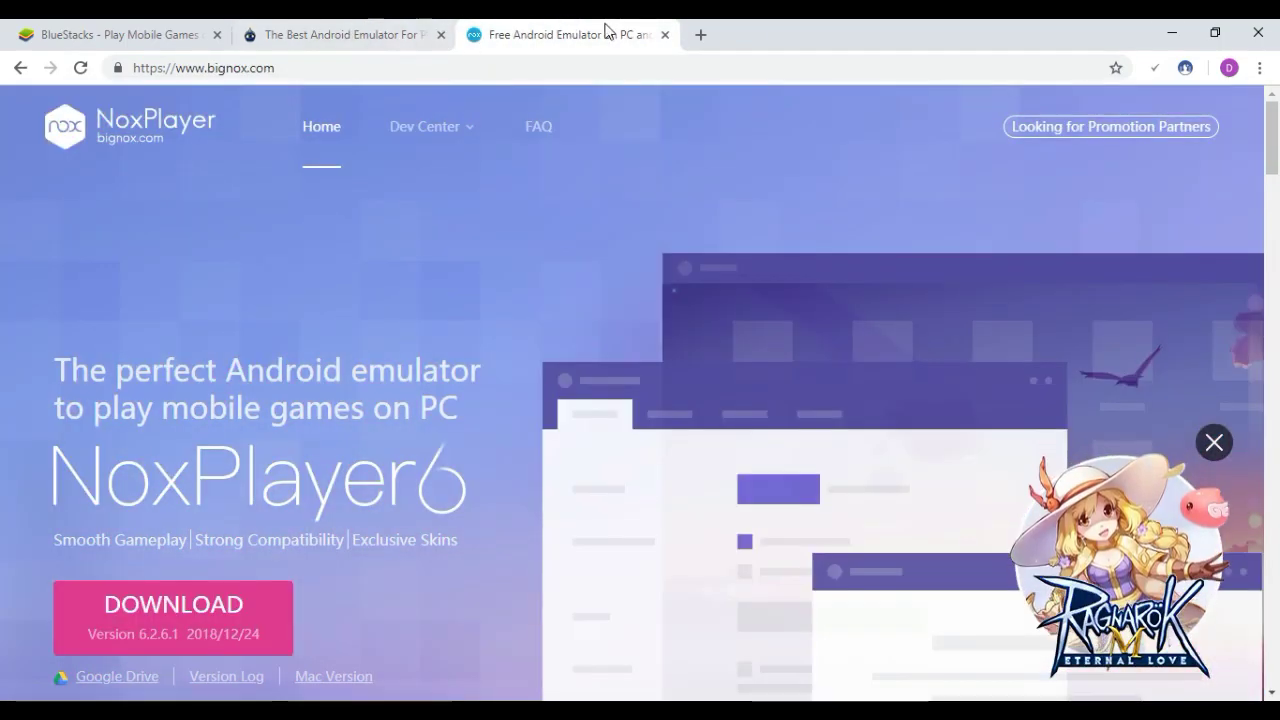
pyautogui.click(330, 30)
pyautogui.scroll(-5, 455, 530)
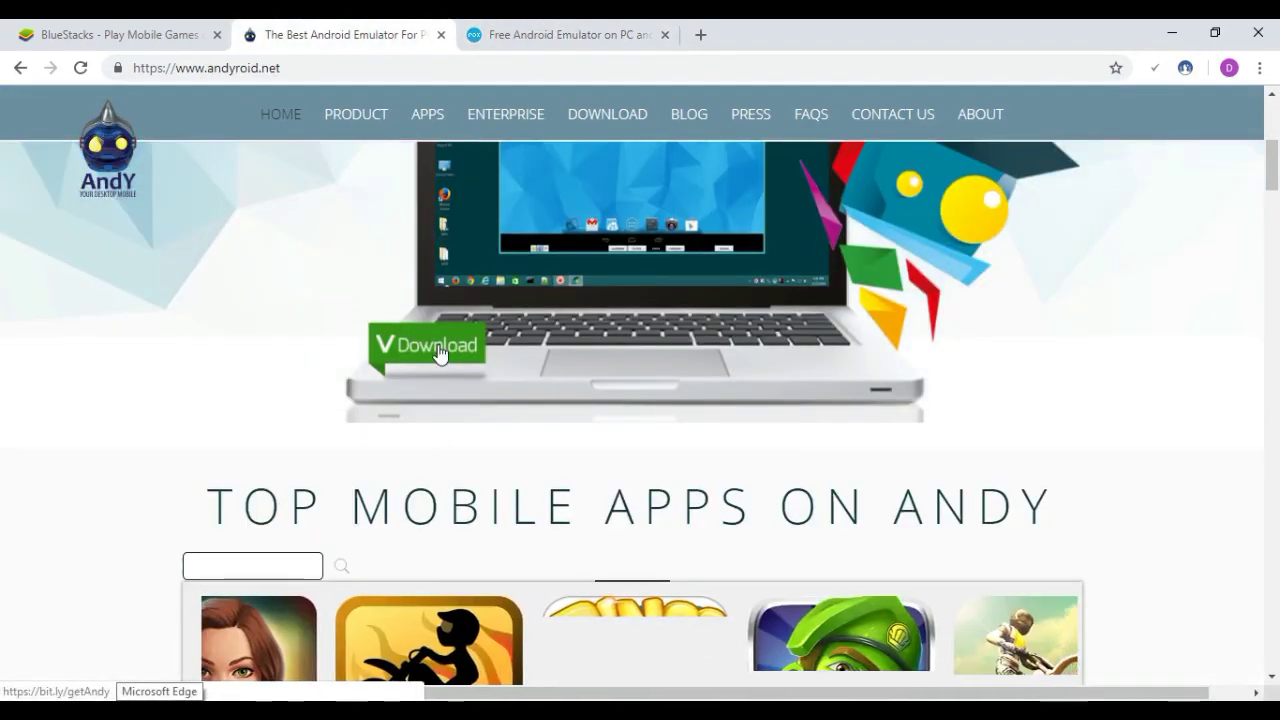
# Back on the BlueStacks site, download the installer and install BlueStacks 4 until 'Installation complete' appears.
pyautogui.click(153, 38)
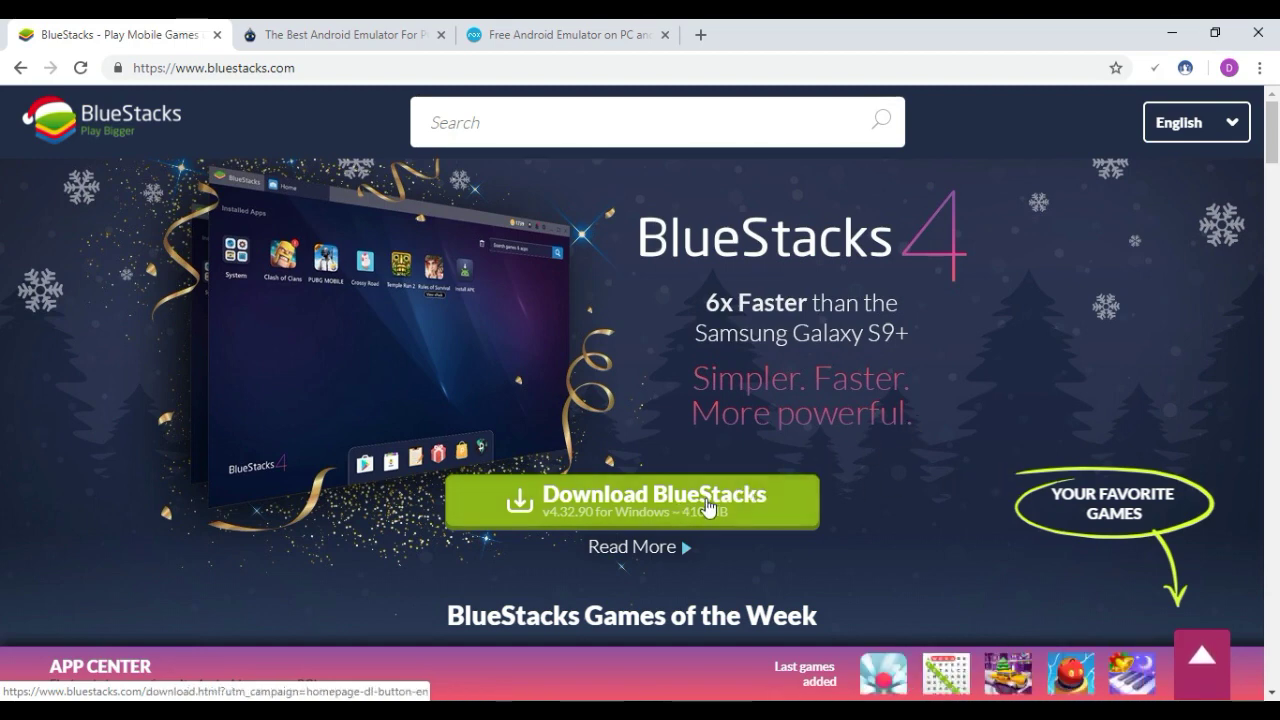
pyautogui.click(798, 512)
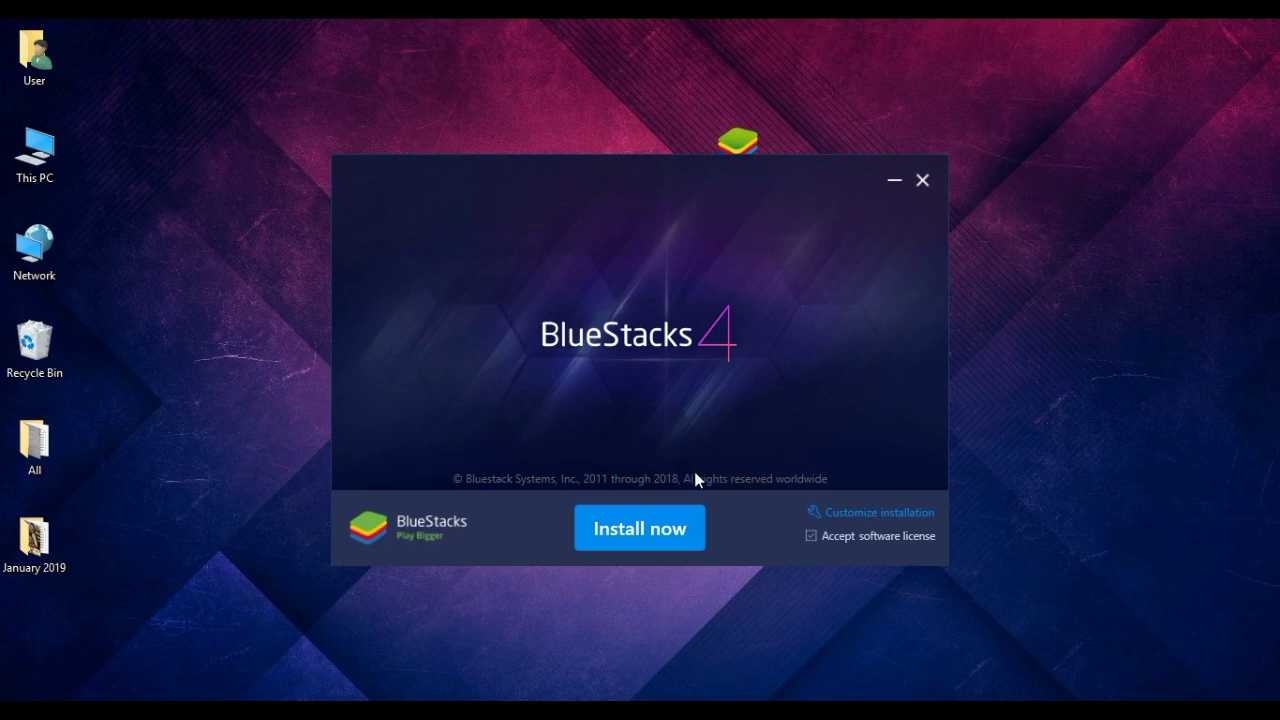
pyautogui.click(684, 541)
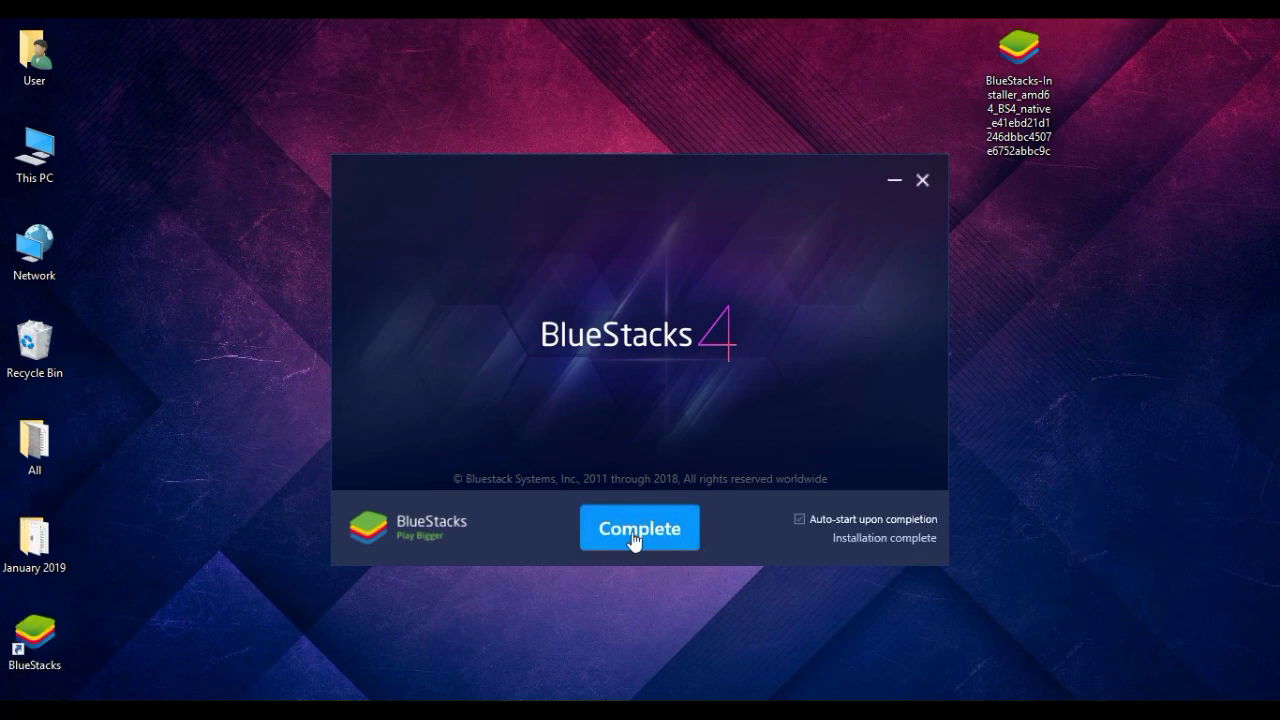
# Launch BlueStacks, continue past the Improve performance warning, and sign in with a Google account.
pyautogui.click(688, 541)
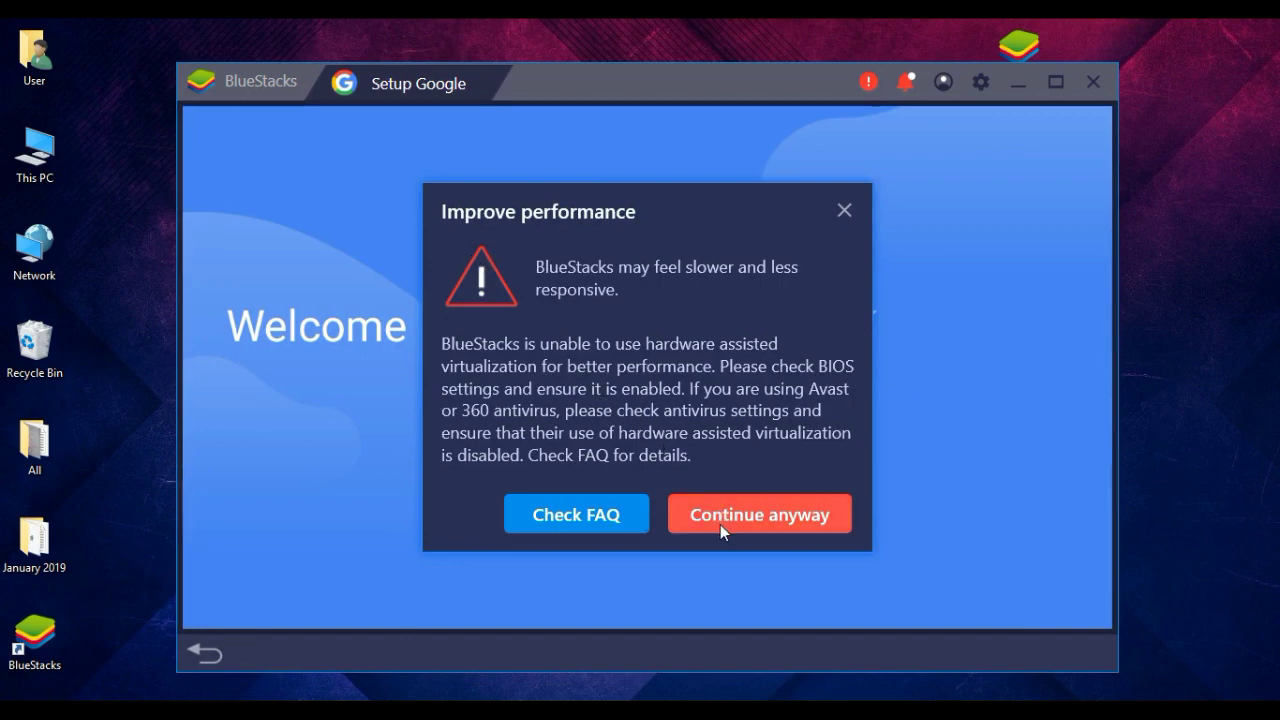
pyautogui.click(800, 522)
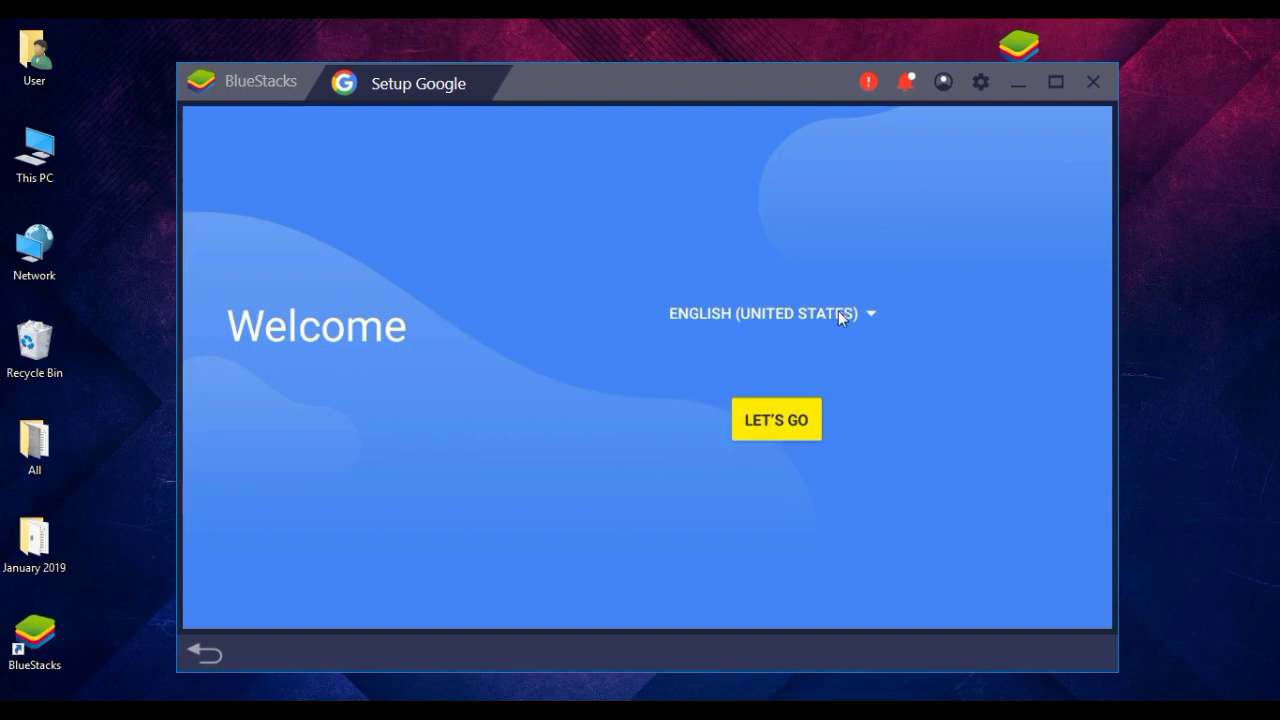
pyautogui.click(769, 429)
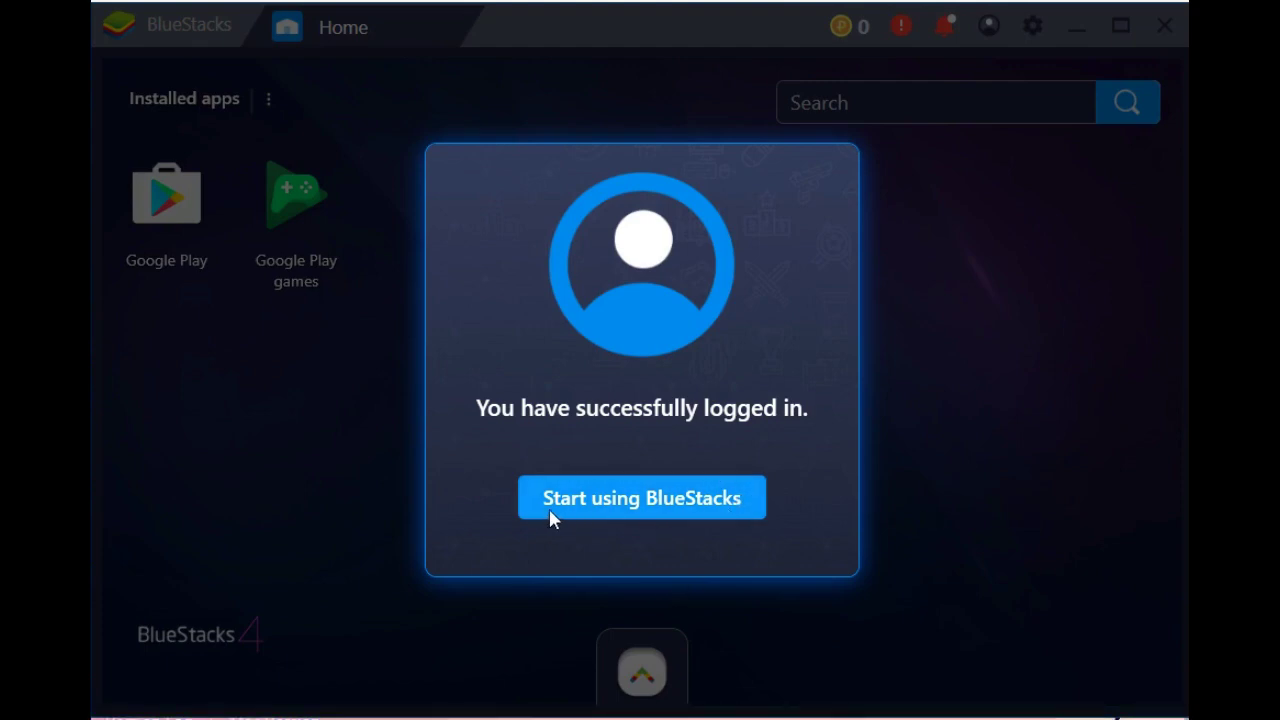
# Choose Start using BlueStacks, then maximize the emulator window to fill the screen.
pyautogui.click(742, 498)
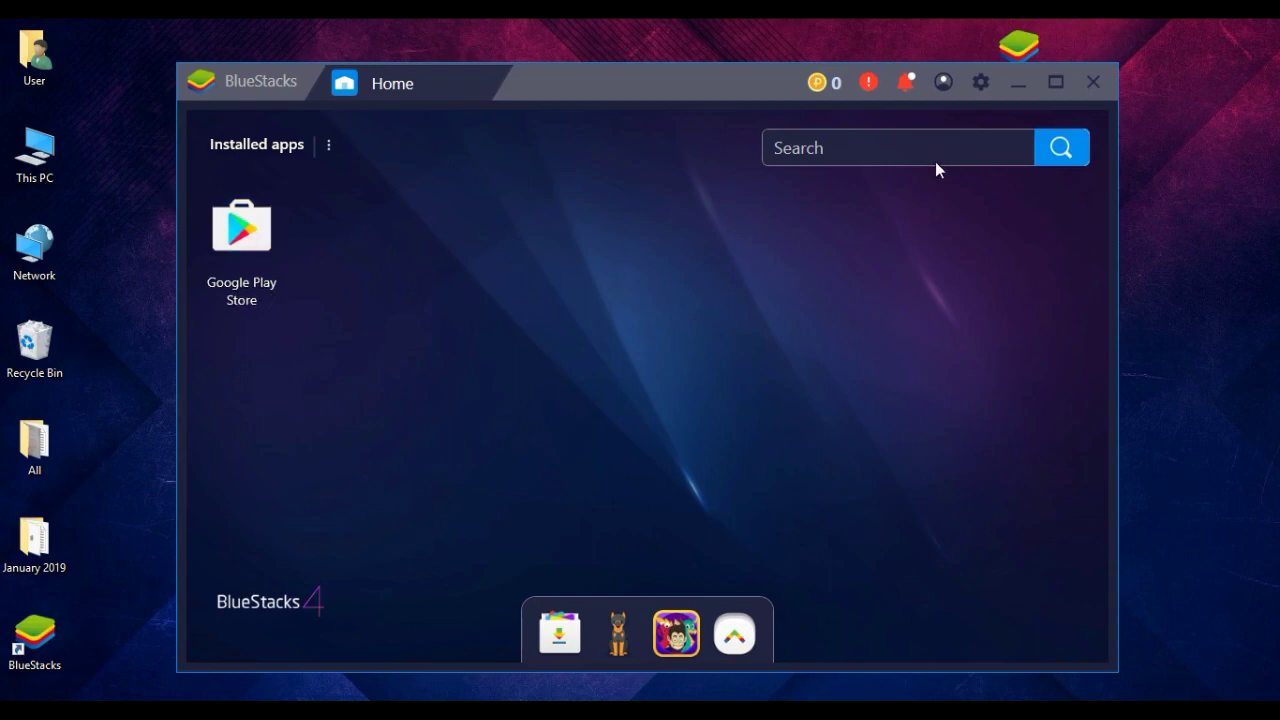
pyautogui.click(1056, 86)
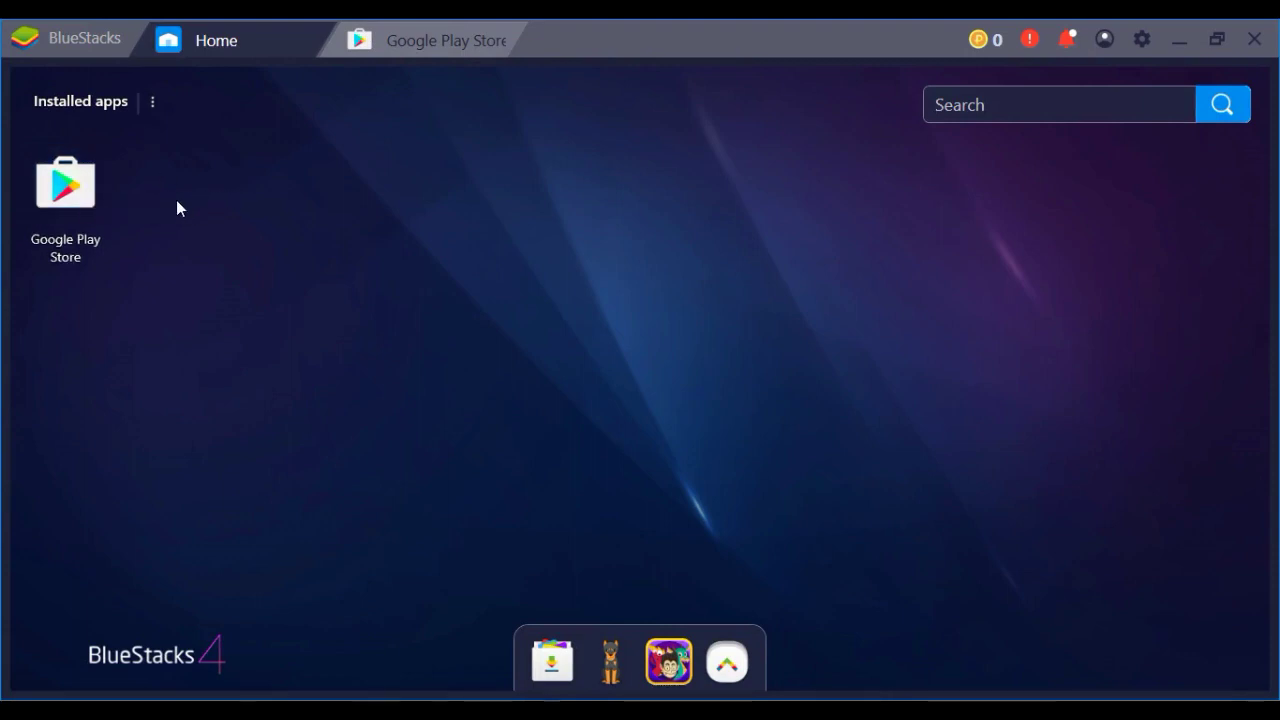
# Search Google Play for Angry Birds Rio, install it, then close the Play Store tab.
pyautogui.click(414, 37)
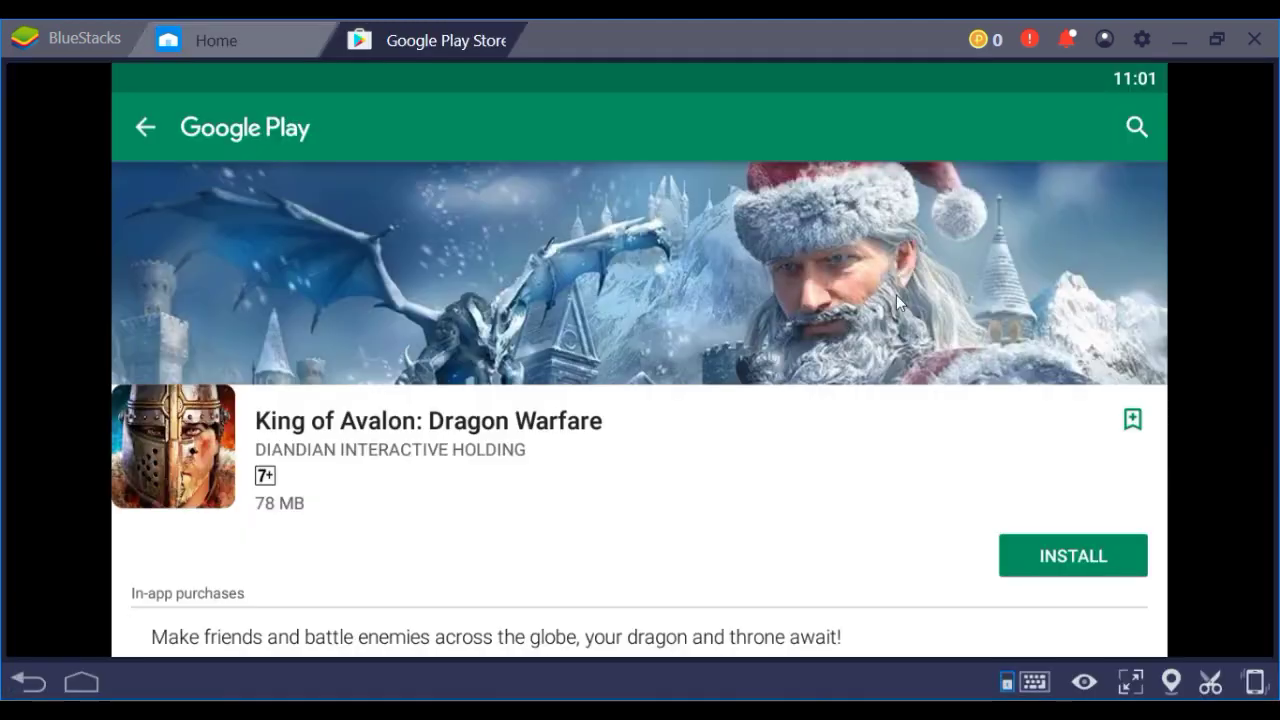
pyautogui.click(1136, 126)
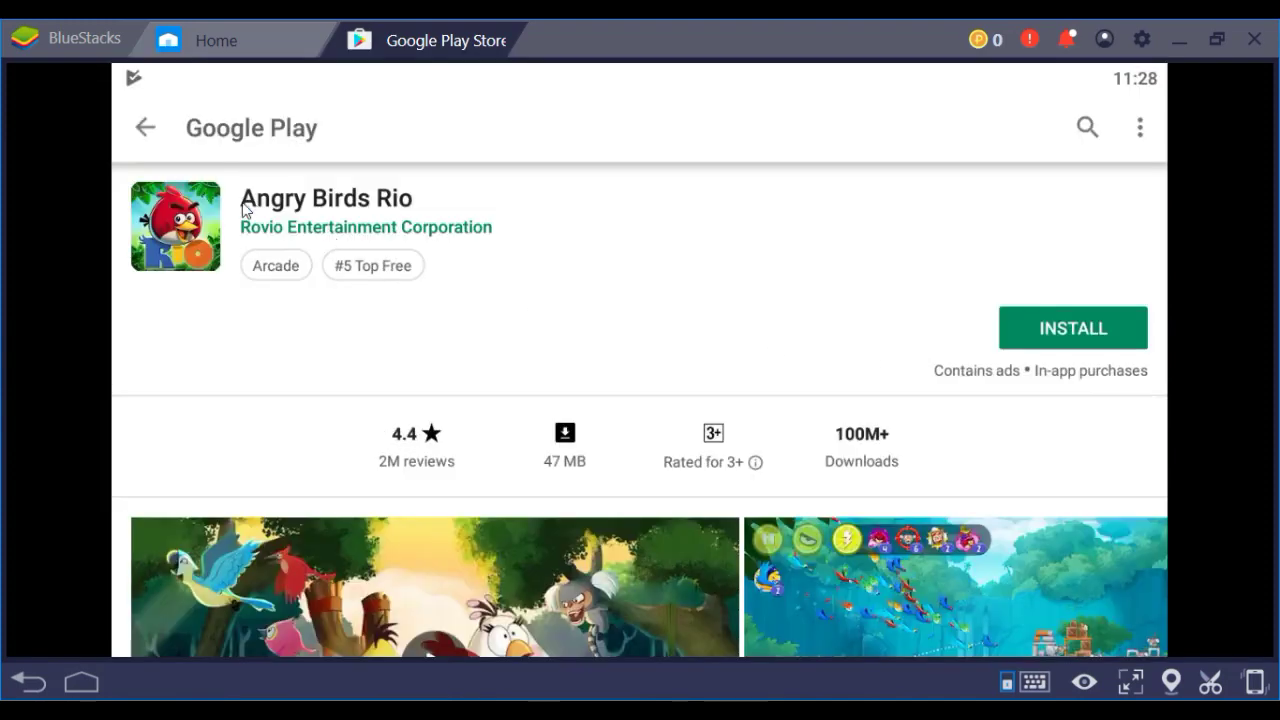
pyautogui.click(1073, 328)
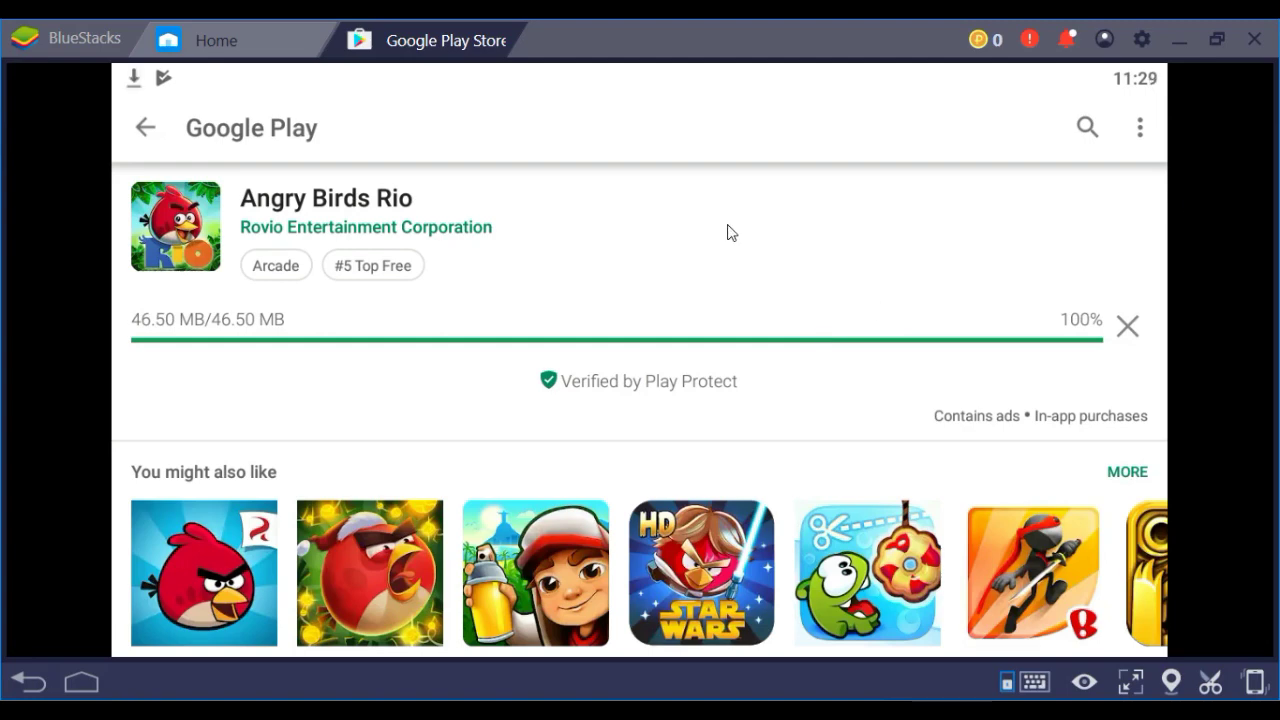
pyautogui.click(507, 36)
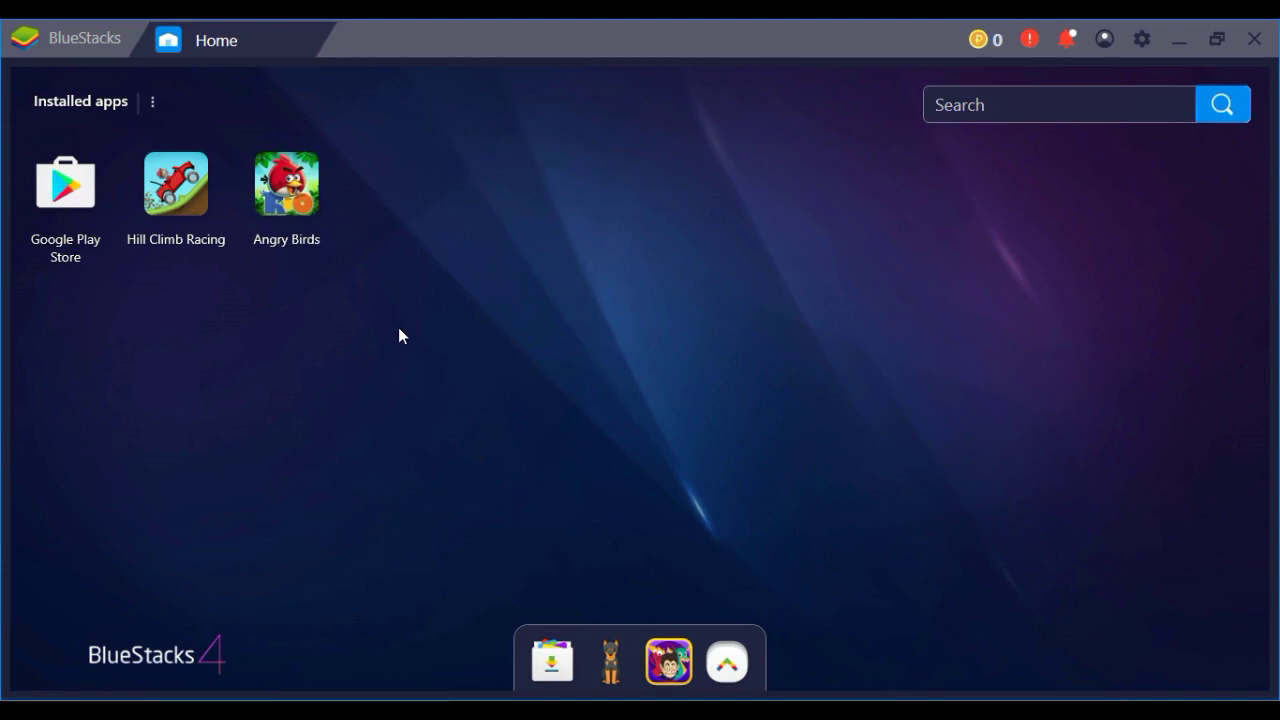
# Launch Angry Birds Rio, dismiss Game controls, and start Smugglers' Den level 1.
pyautogui.click(299, 194)
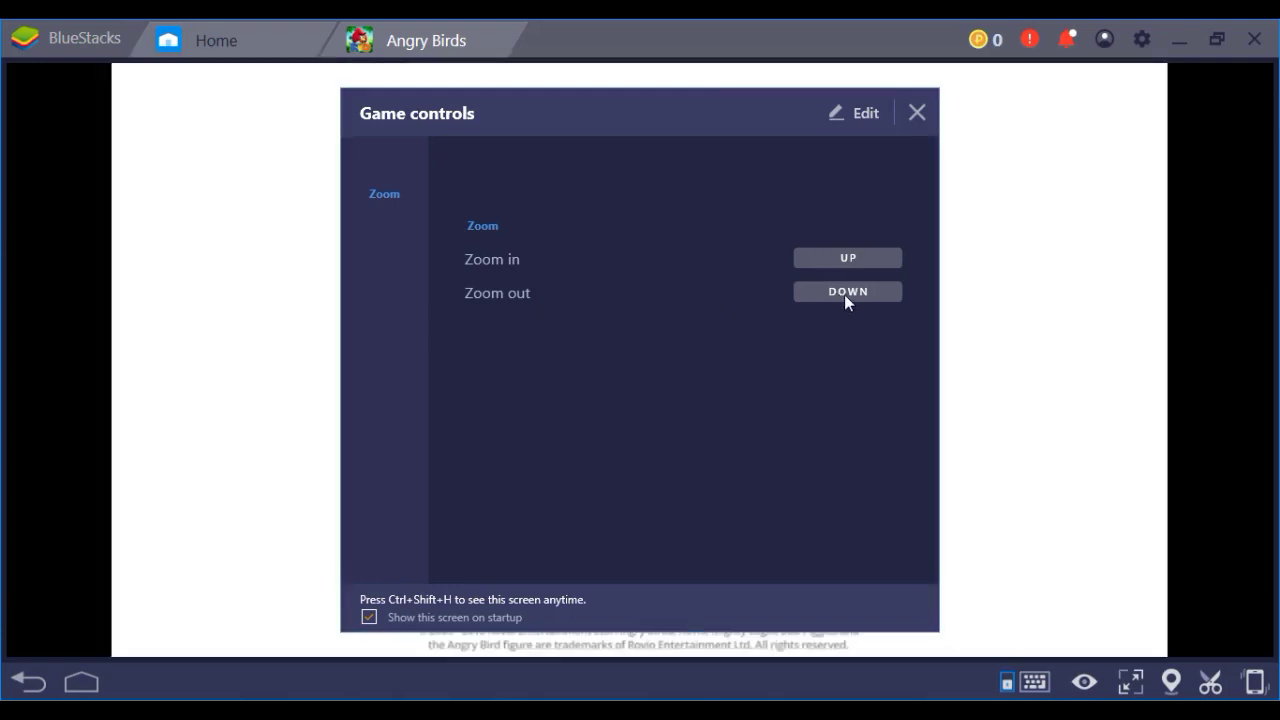
pyautogui.click(916, 114)
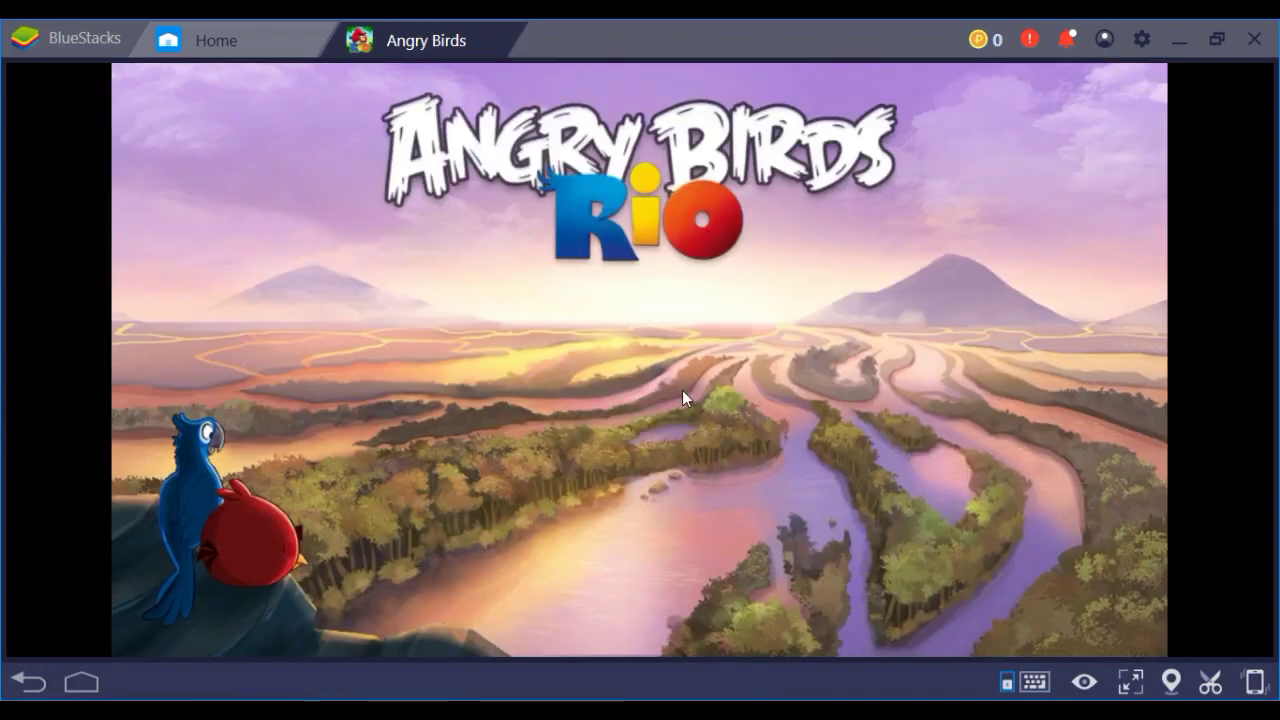
pyautogui.click(680, 390)
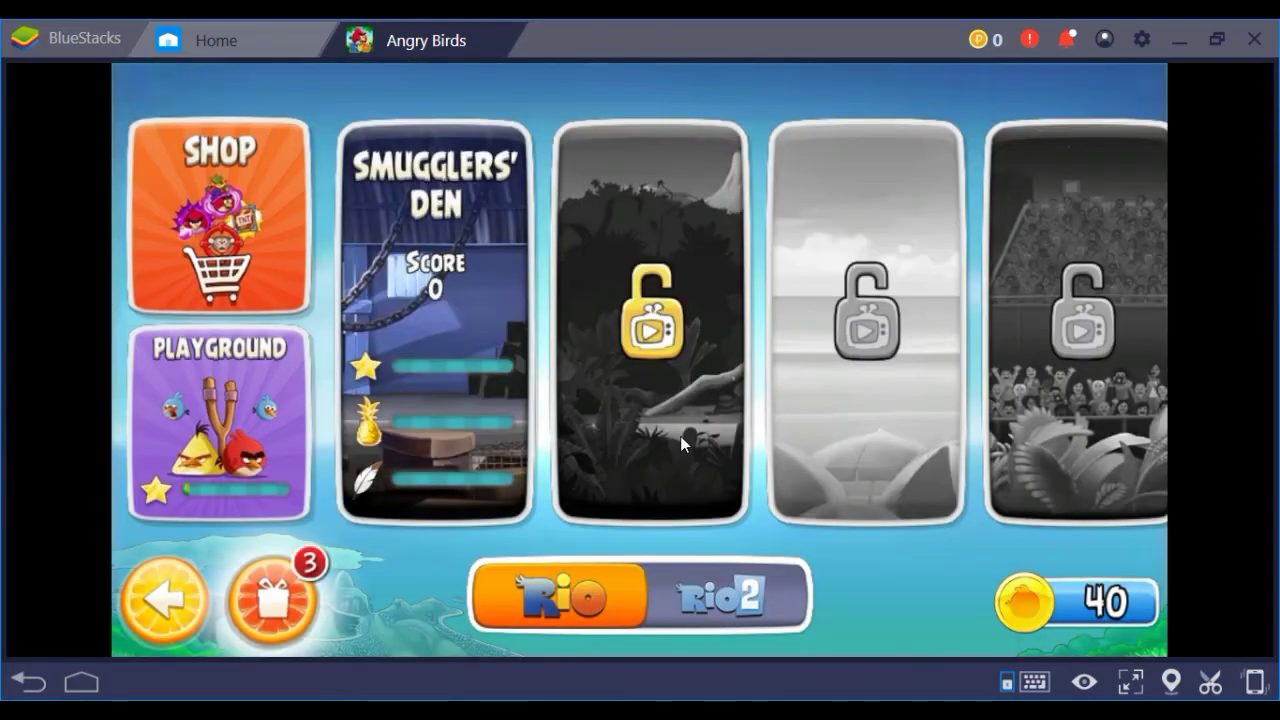
pyautogui.click(452, 343)
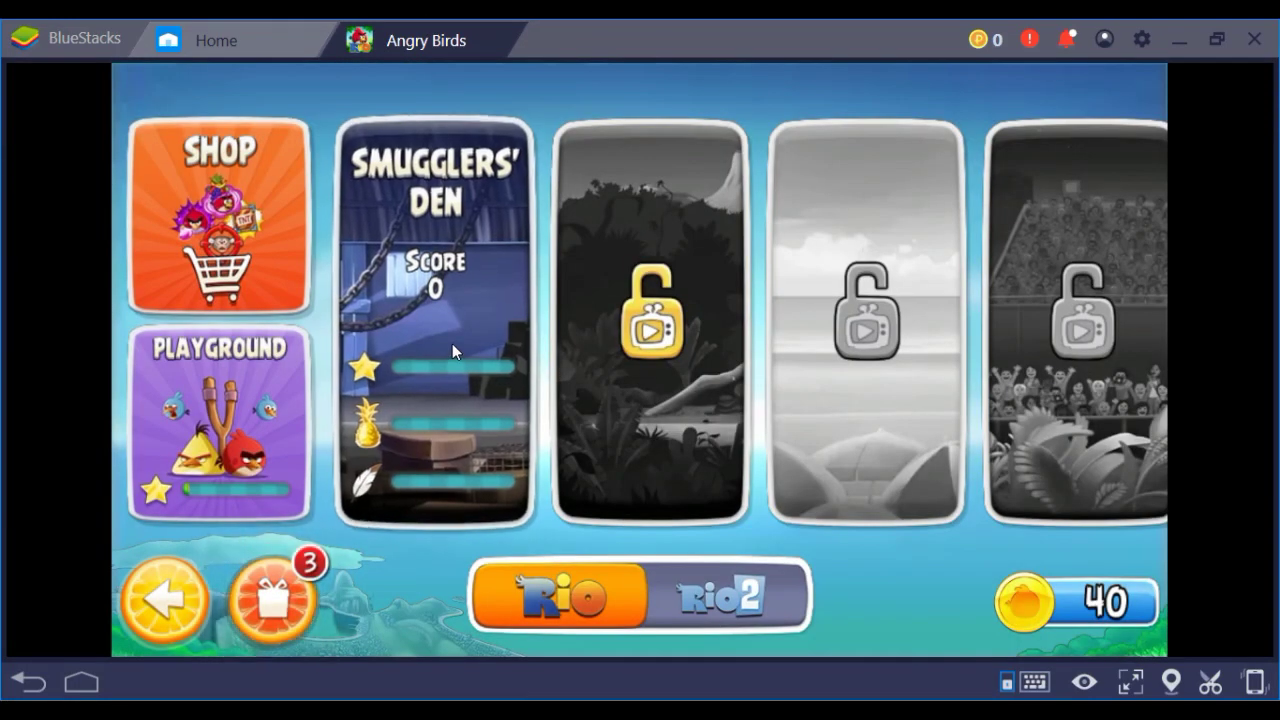
pyautogui.click(422, 189)
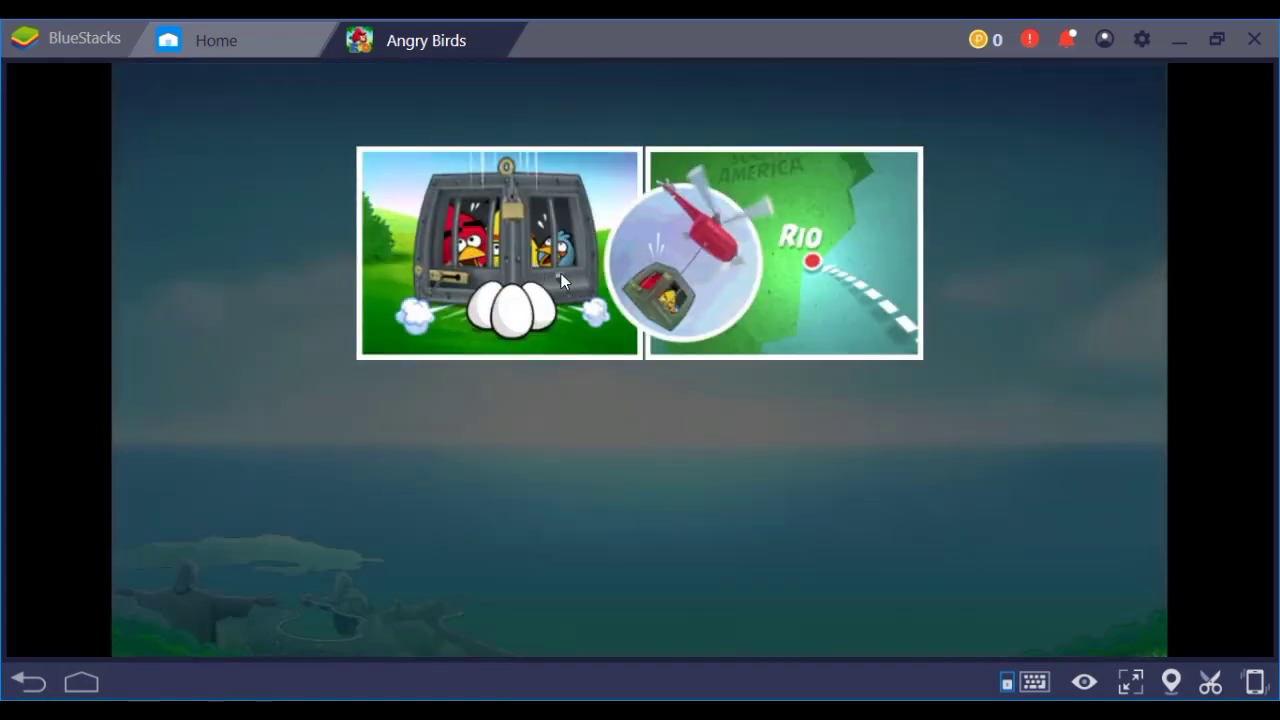
# Skip the intro comic, pan across the level, and launch the red bird from the slingshot.
pyautogui.click(1063, 597)
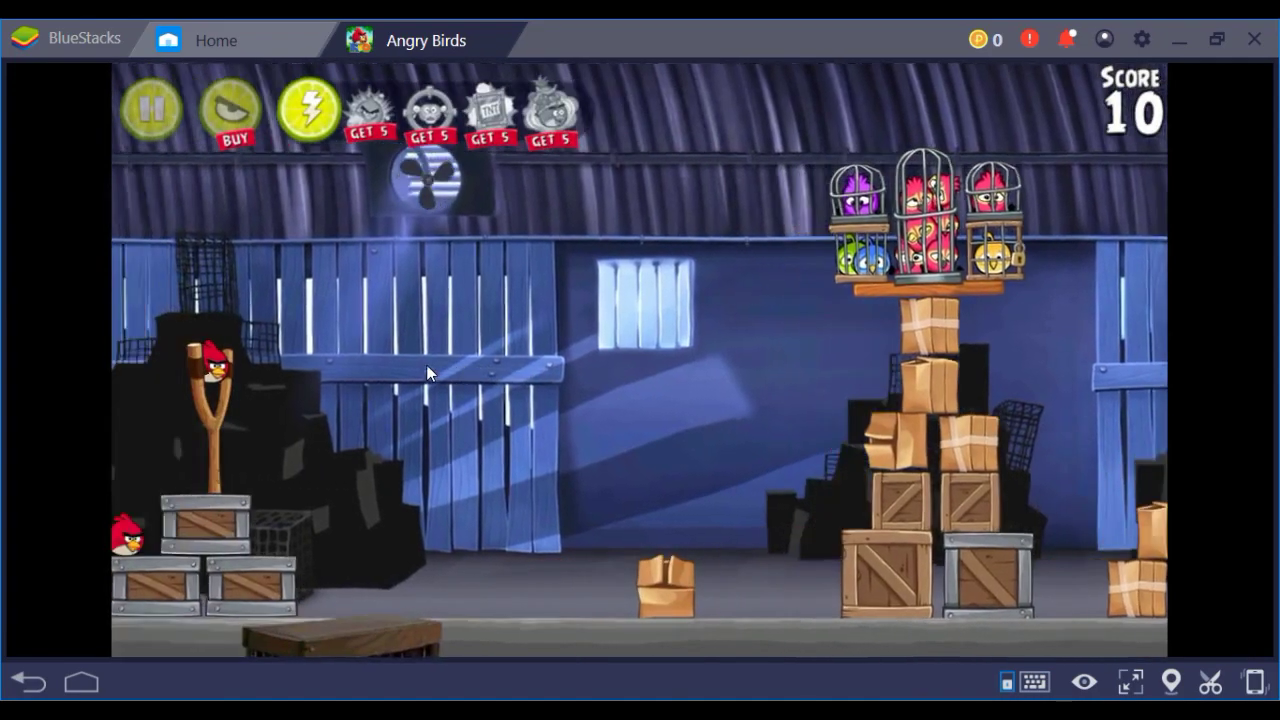
pyautogui.moveTo(426, 364)
pyautogui.mouseDown()
pyautogui.moveTo(959, 371)
pyautogui.moveTo(767, 340)
pyautogui.moveTo(411, 343)
pyautogui.moveTo(313, 359)
pyautogui.moveTo(662, 367)
pyautogui.mouseUp()
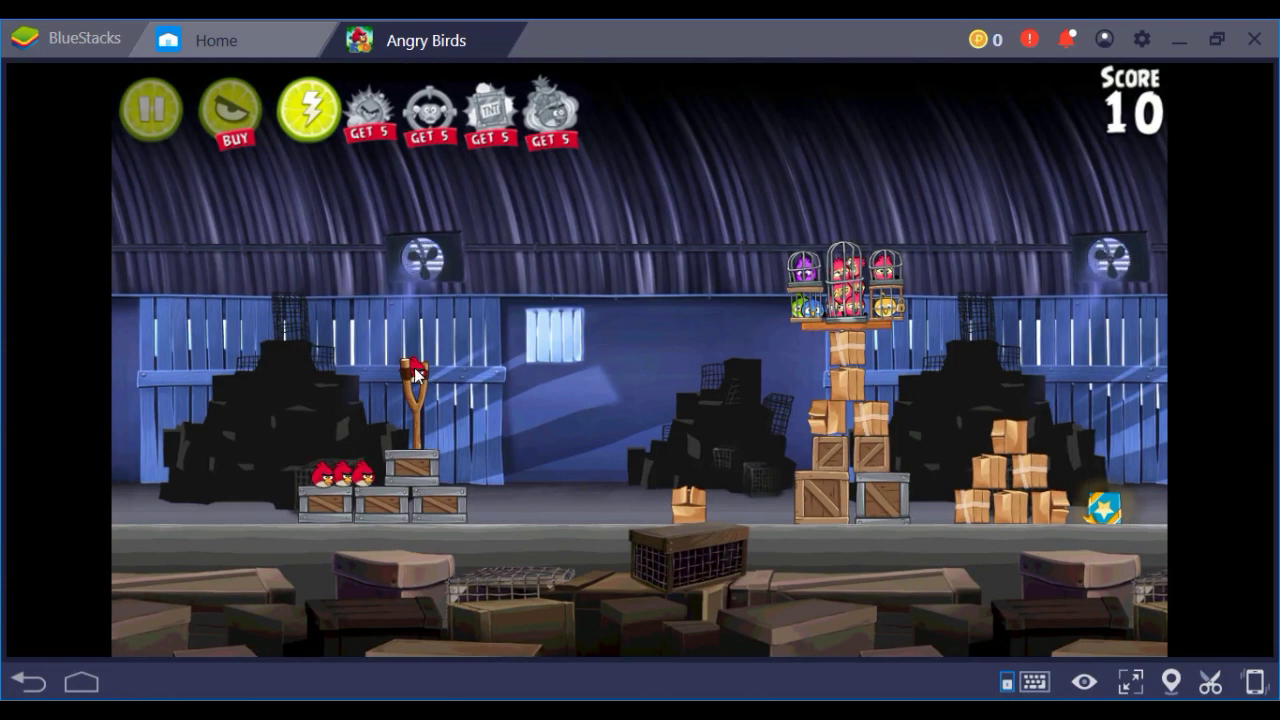
pyautogui.moveTo(415, 373); pyautogui.dragTo(320, 413)
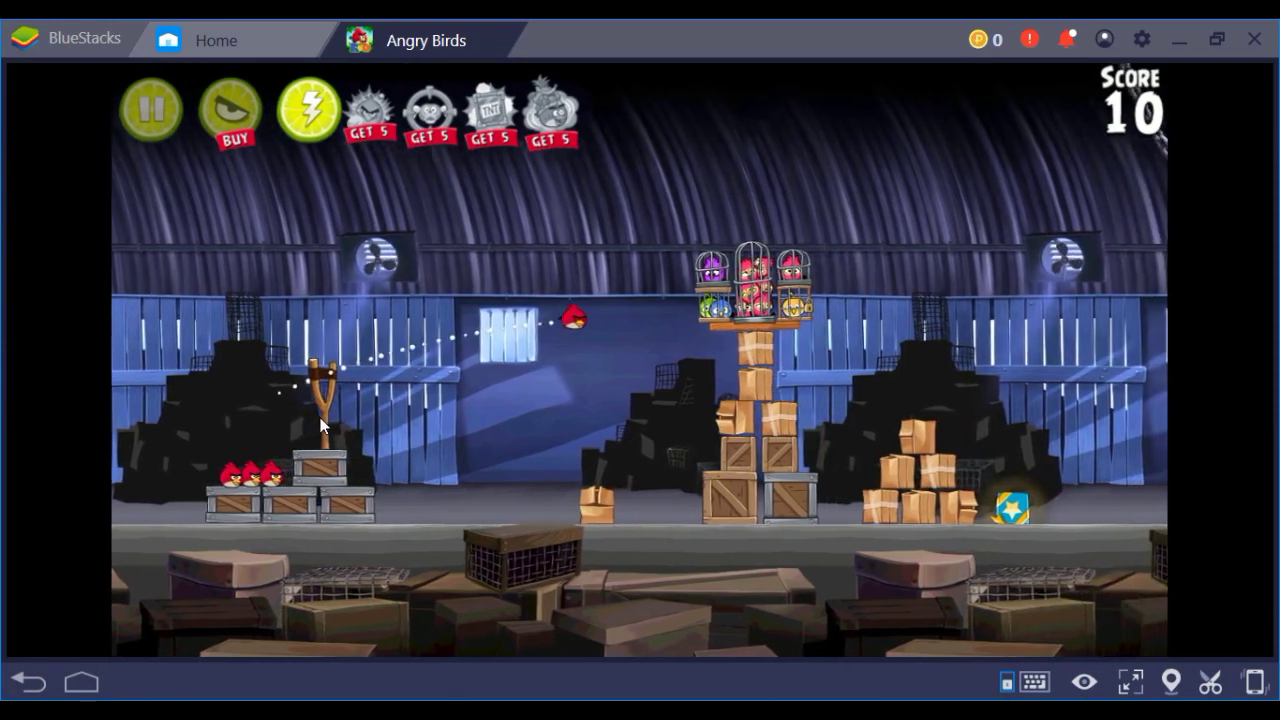